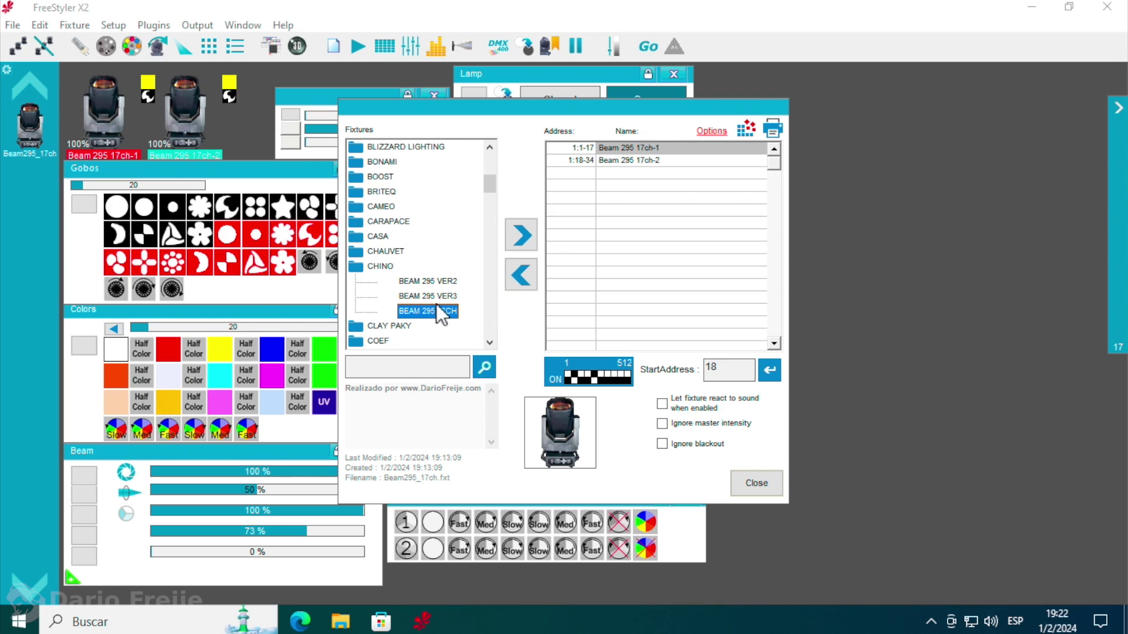
Check the details and file names of the BEAM 295 VER2, VER3 and 17CH fixtures under CHINO.
{"action": "left_click", "coordinate": [432, 282]}
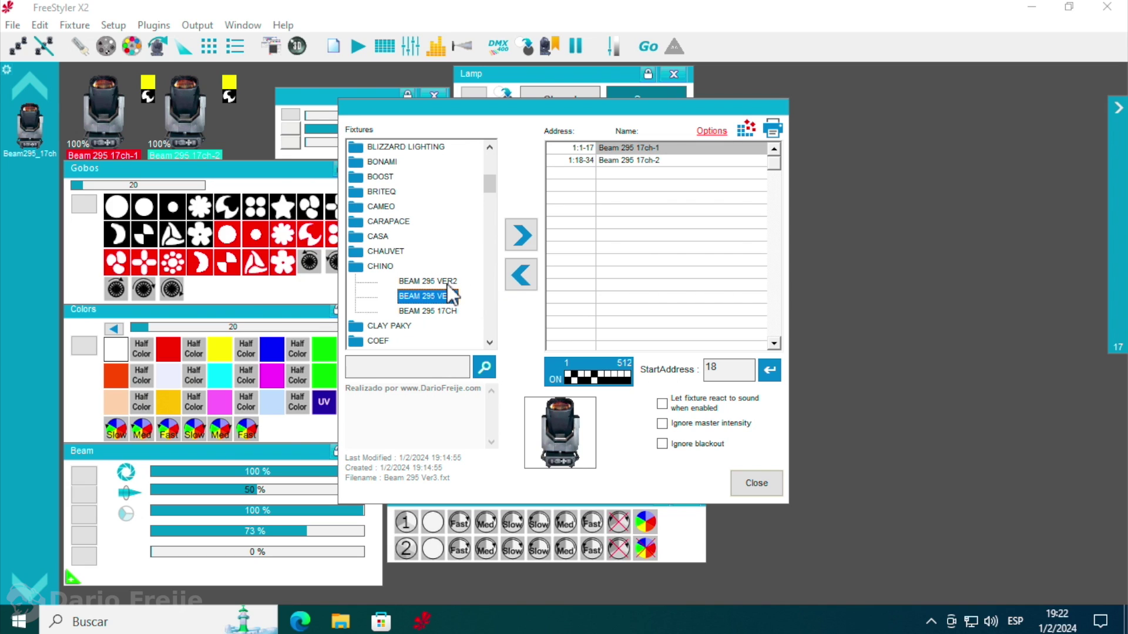
{"action": "key", "text": "Up"}
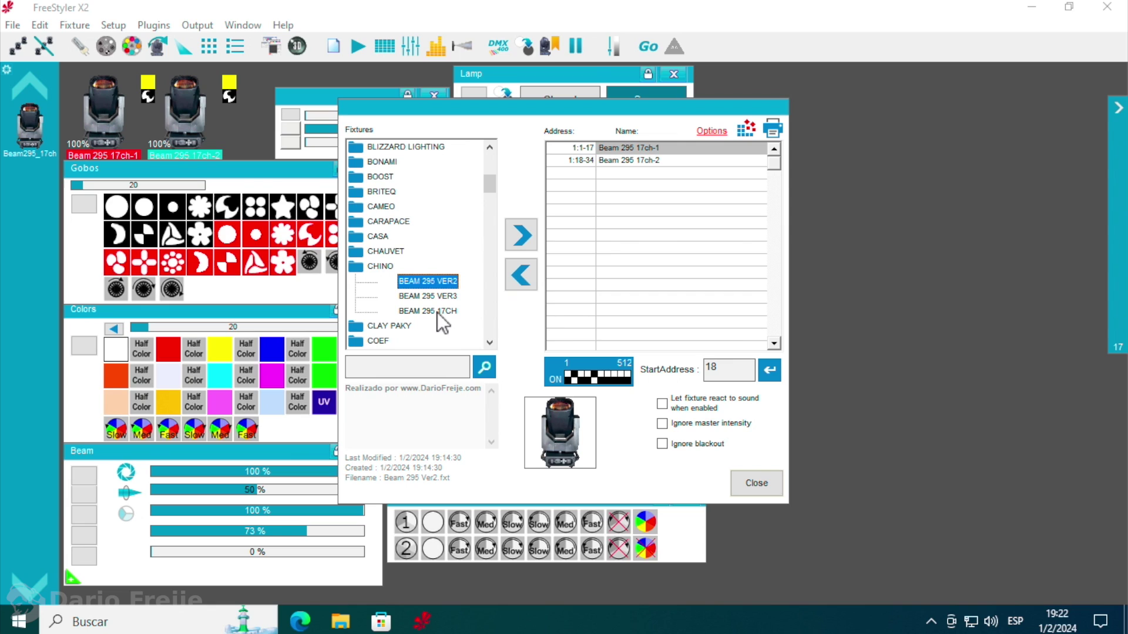
{"action": "left_click", "coordinate": [435, 298]}
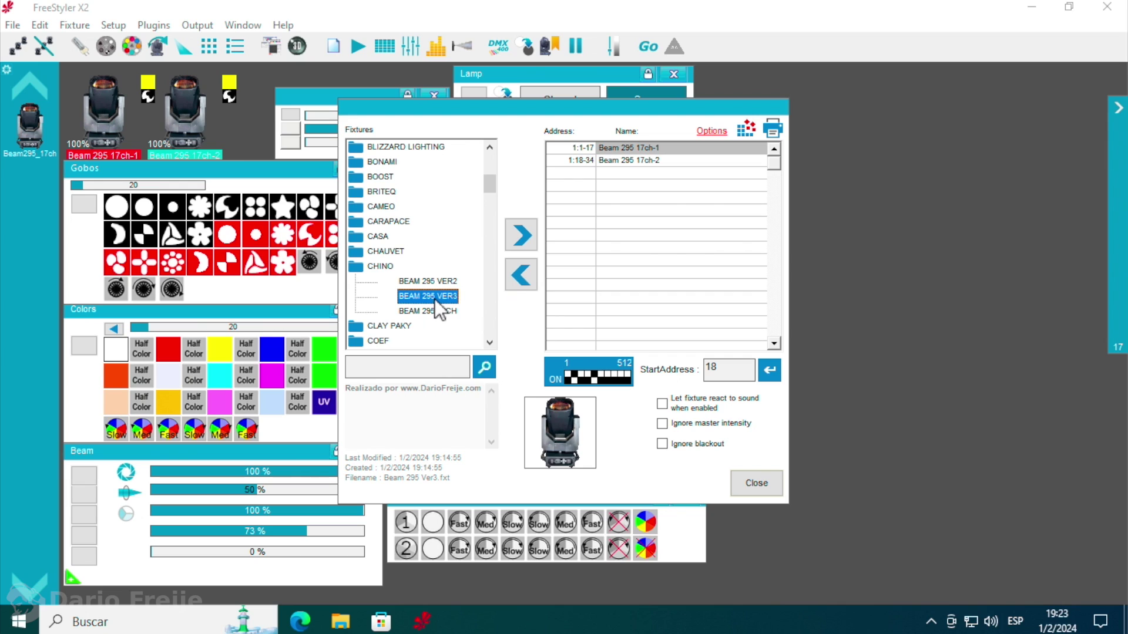
{"action": "left_click", "coordinate": [438, 311]}
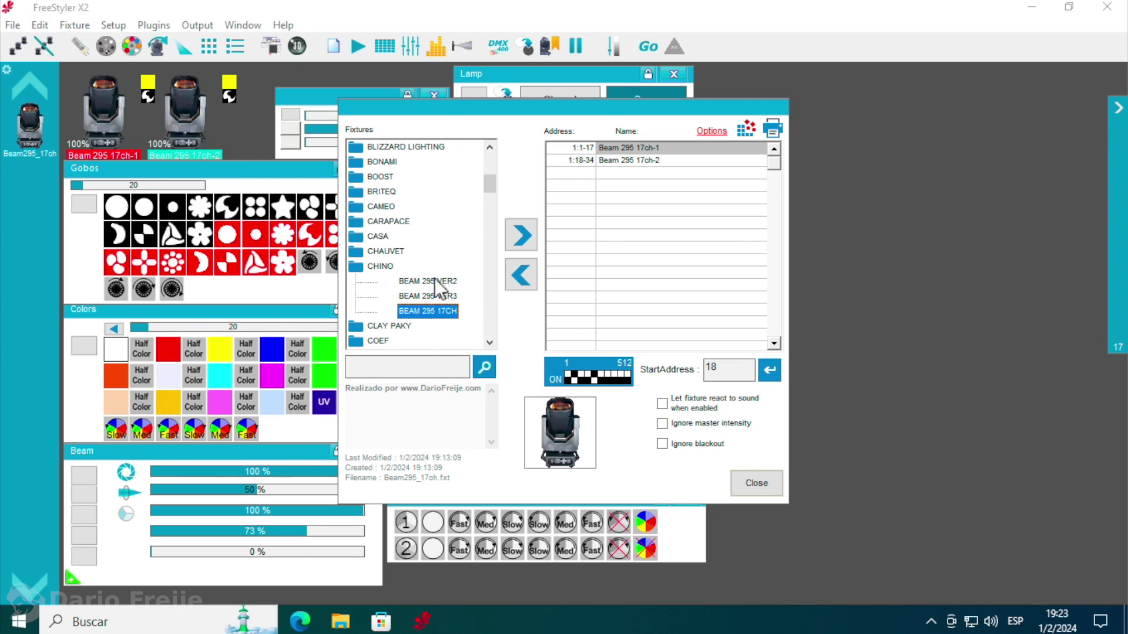
{"action": "left_click", "coordinate": [435, 280]}
{"action": "left_click", "coordinate": [433, 311]}
{"action": "left_click", "coordinate": [427, 297]}
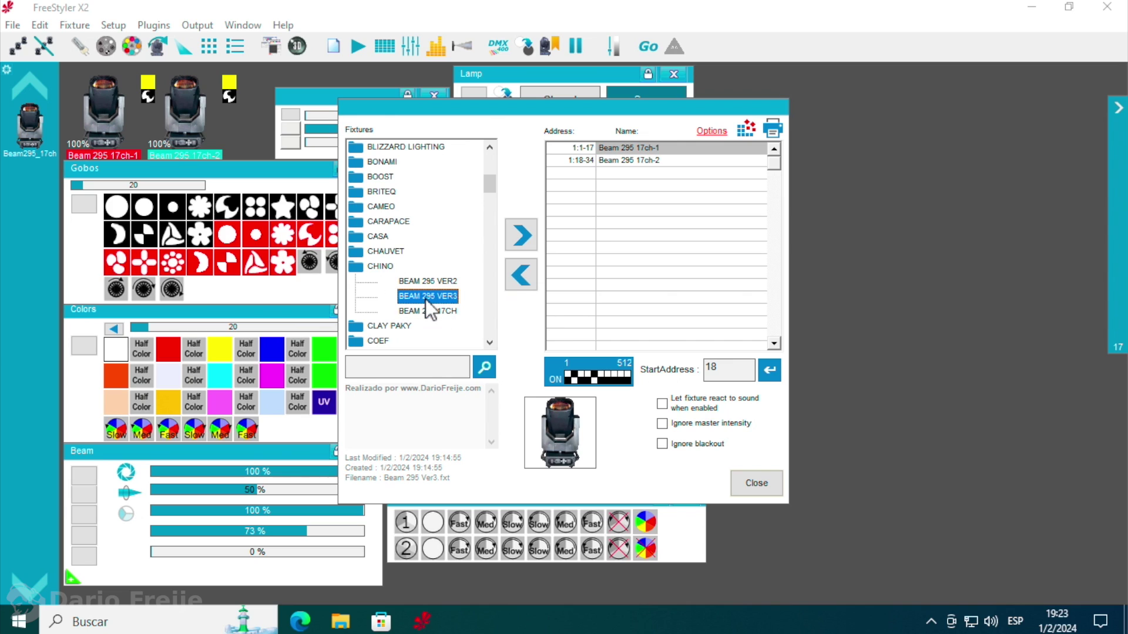
{"action": "left_click", "coordinate": [432, 312]}
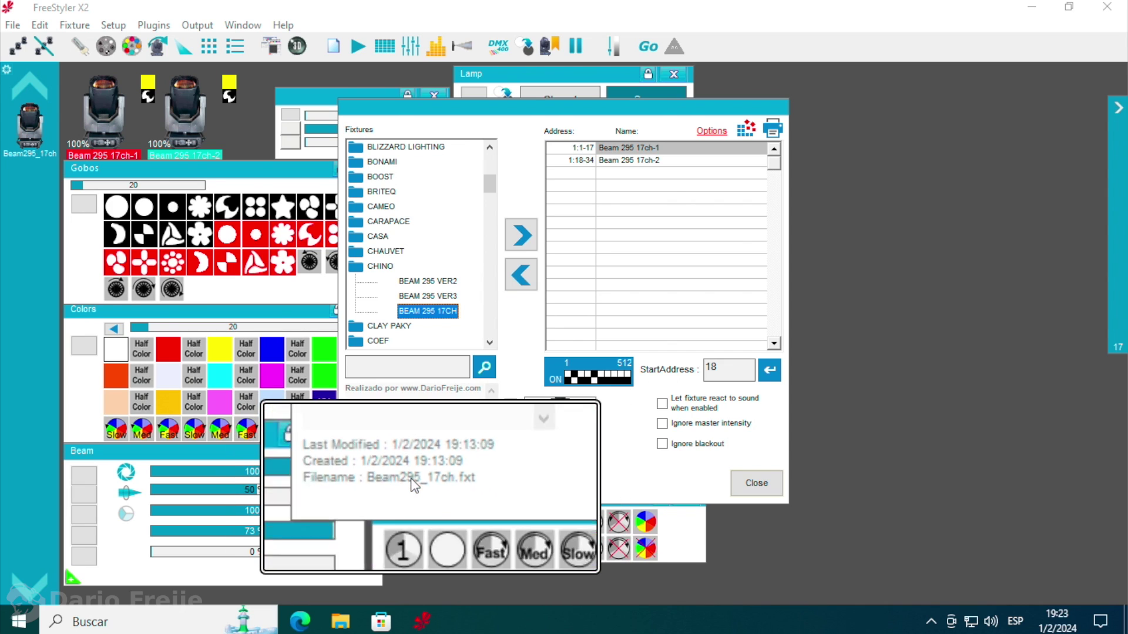
Switch to File Explorer and open the C:\FreeStyler\Fixtures folder.
{"action": "left_click", "coordinate": [340, 622]}
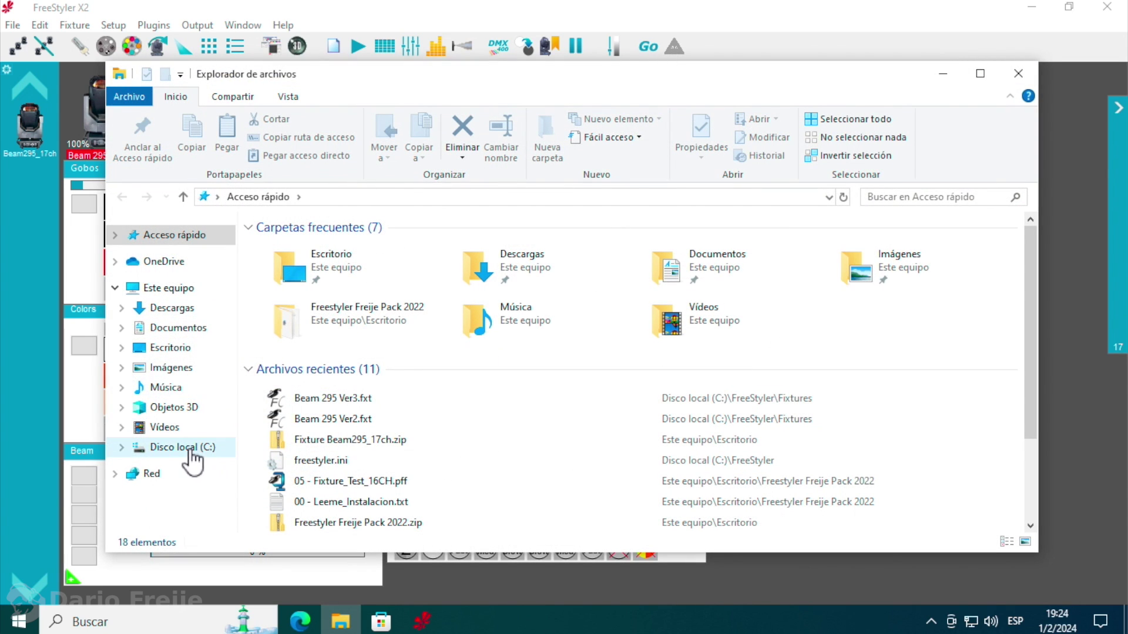
{"action": "left_click", "coordinate": [170, 290]}
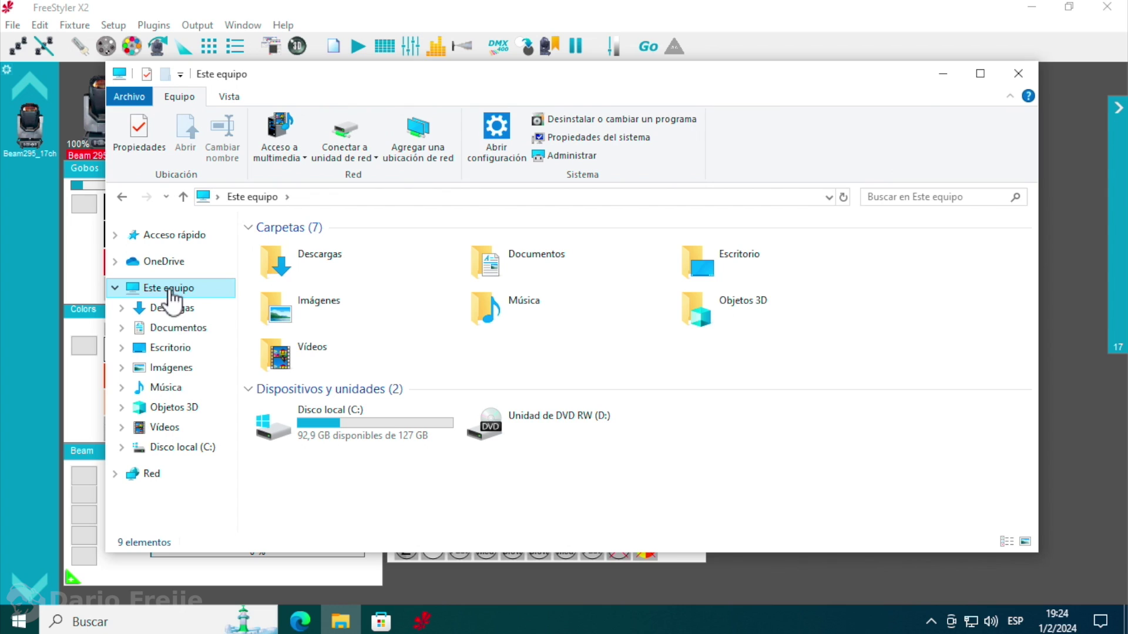
{"action": "double_click", "coordinate": [372, 424]}
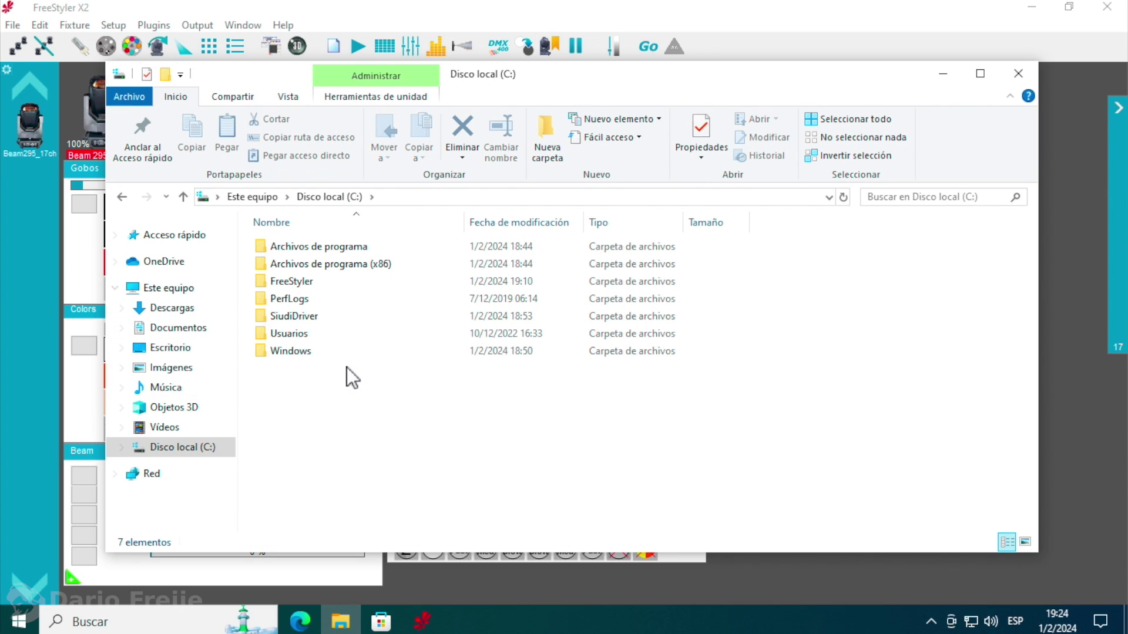
{"action": "double_click", "coordinate": [297, 282]}
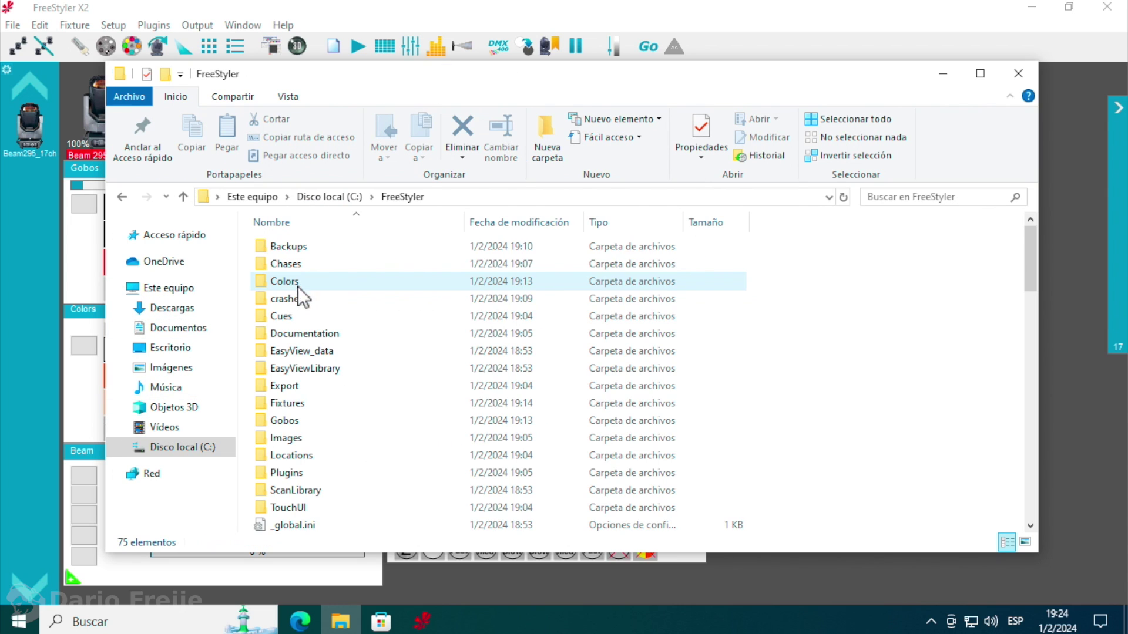
{"action": "double_click", "coordinate": [283, 404]}
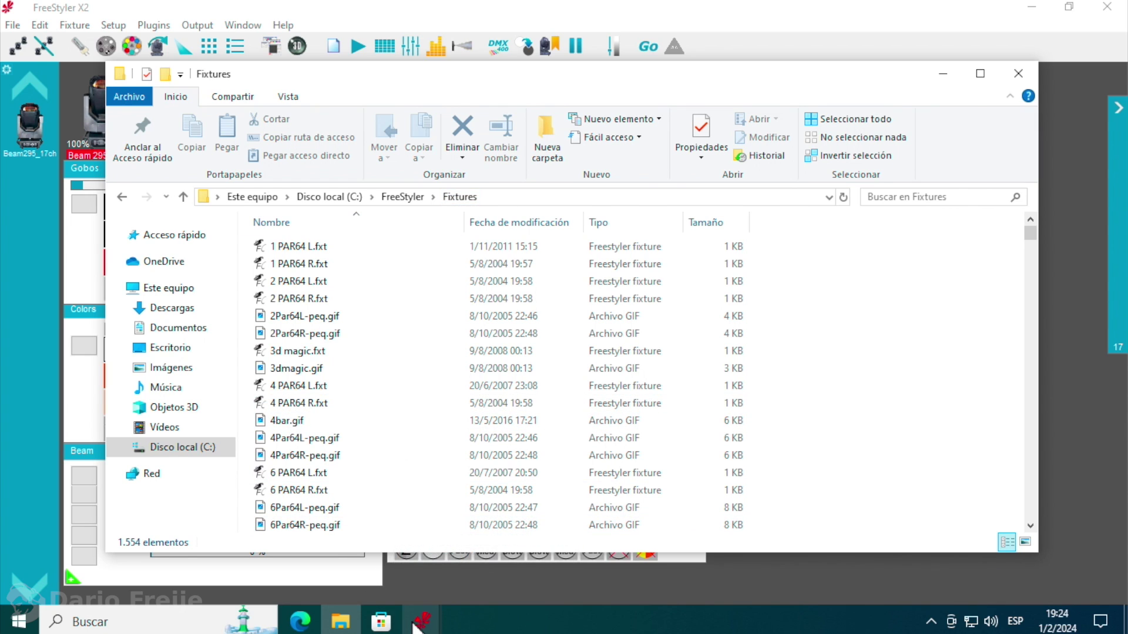
Recheck the BEAM 295 17CH fixture's file name in FreeStyler and delete Beam295_17ch.fxt from the Fixtures folder.
{"action": "mouse_move", "coordinate": [421, 619]}
{"action": "left_click", "coordinate": [354, 563]}
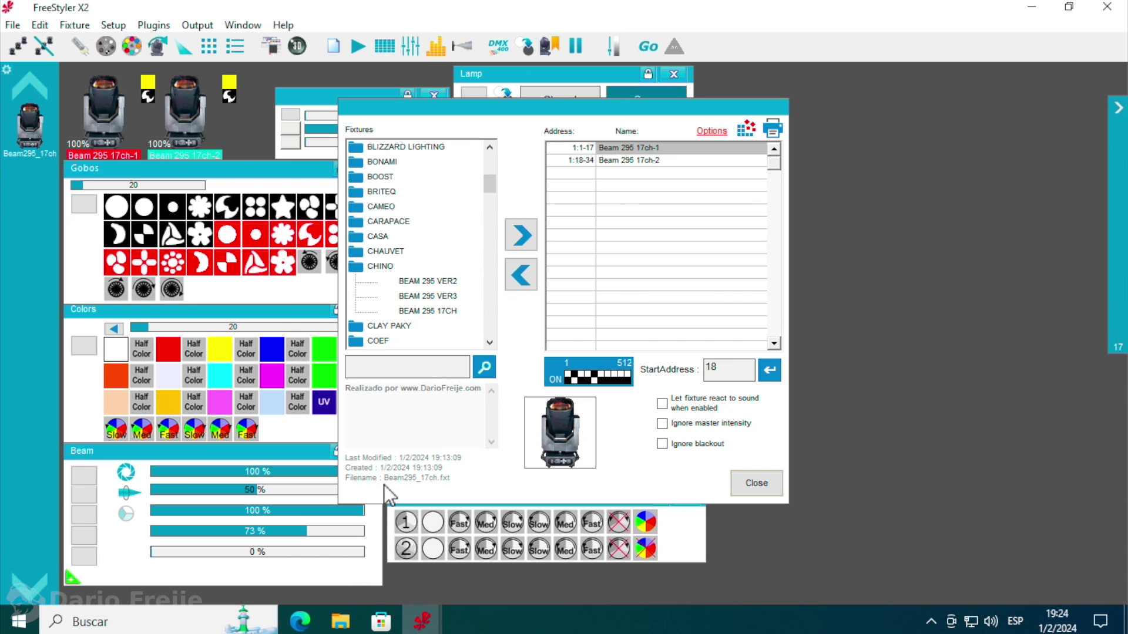
{"action": "left_click", "coordinate": [344, 618]}
{"action": "left_click", "coordinate": [362, 311]}
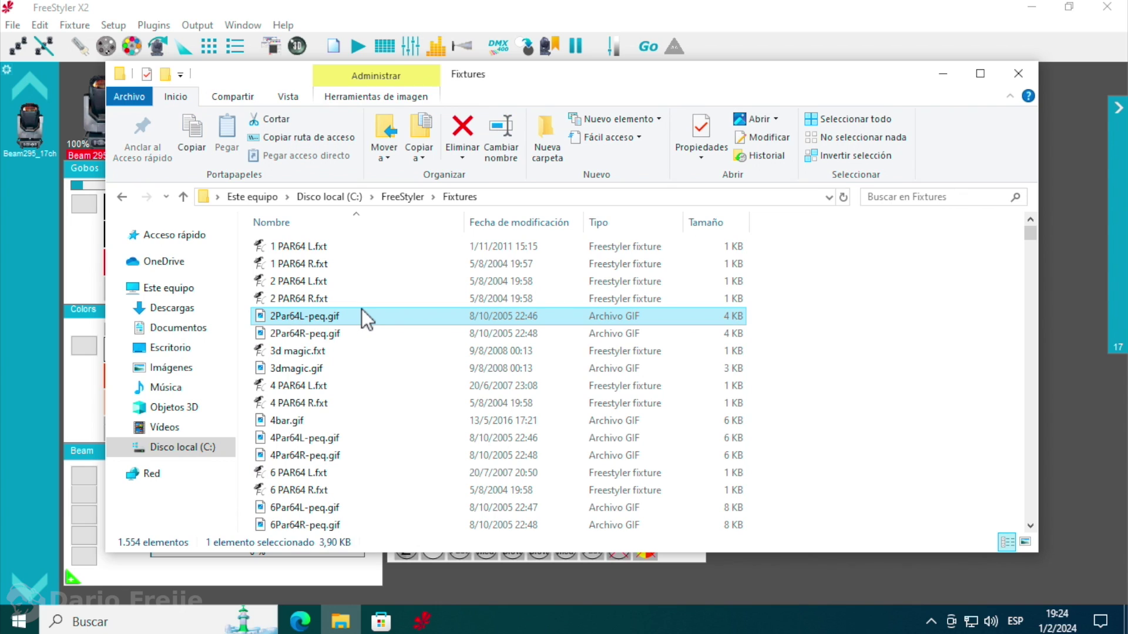
{"action": "type", "text": "beam"}
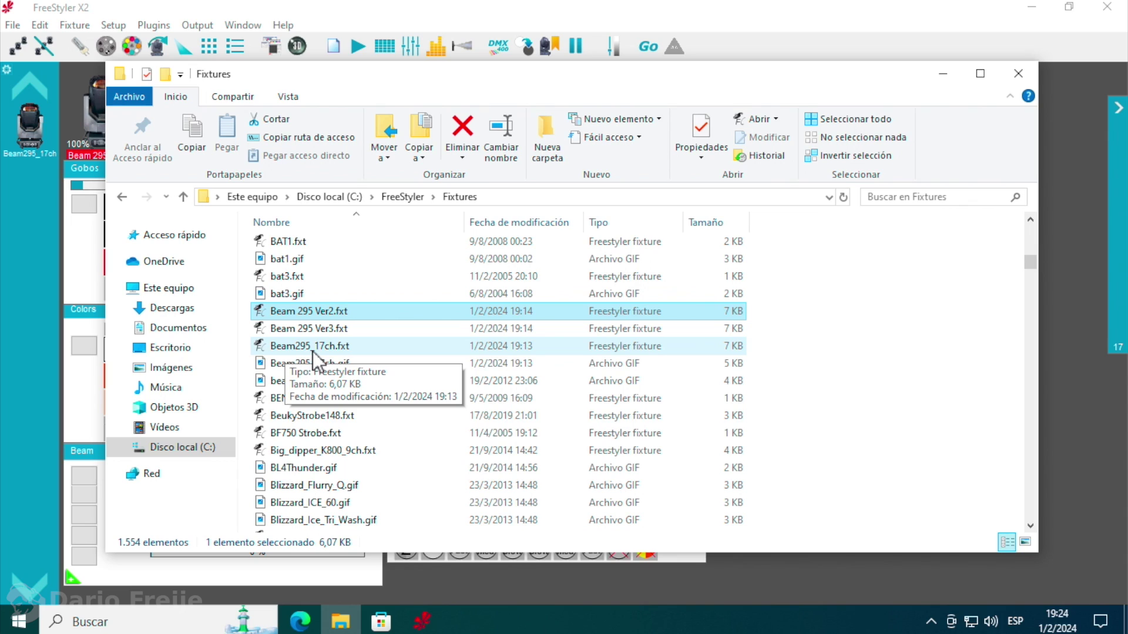
{"action": "left_click", "coordinate": [331, 350]}
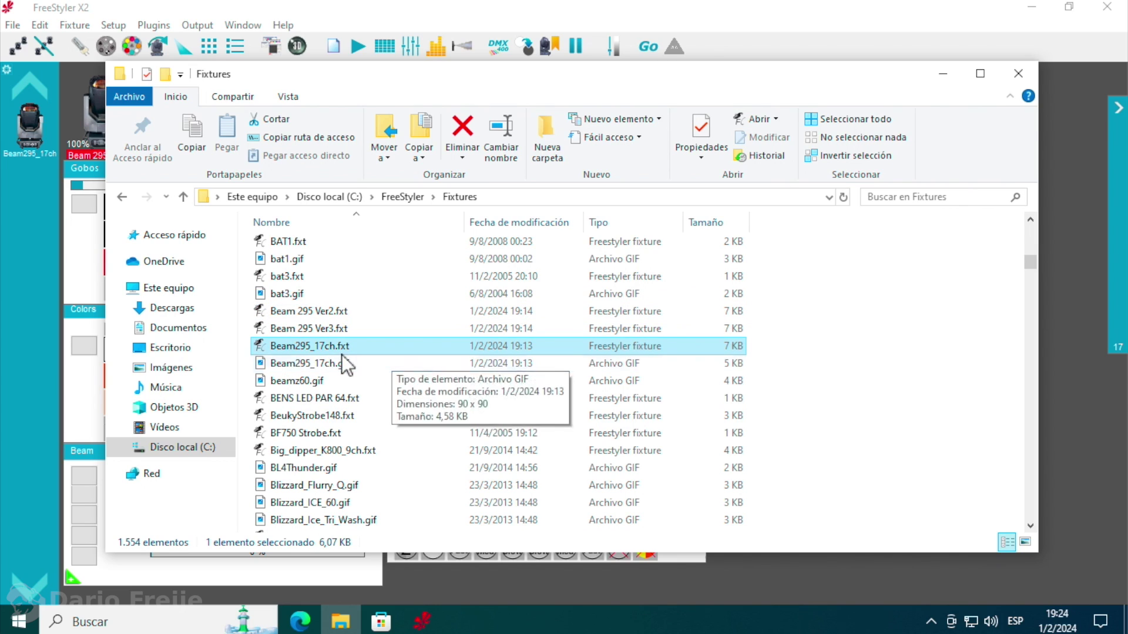
{"action": "left_click", "coordinate": [326, 329]}
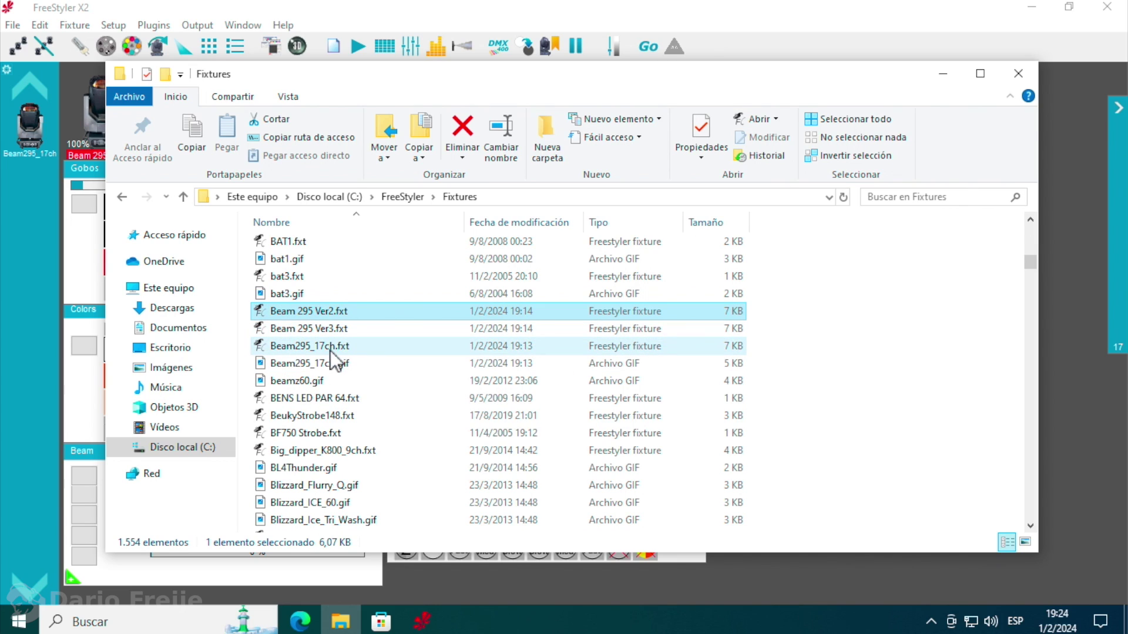
{"action": "left_click", "coordinate": [331, 351]}
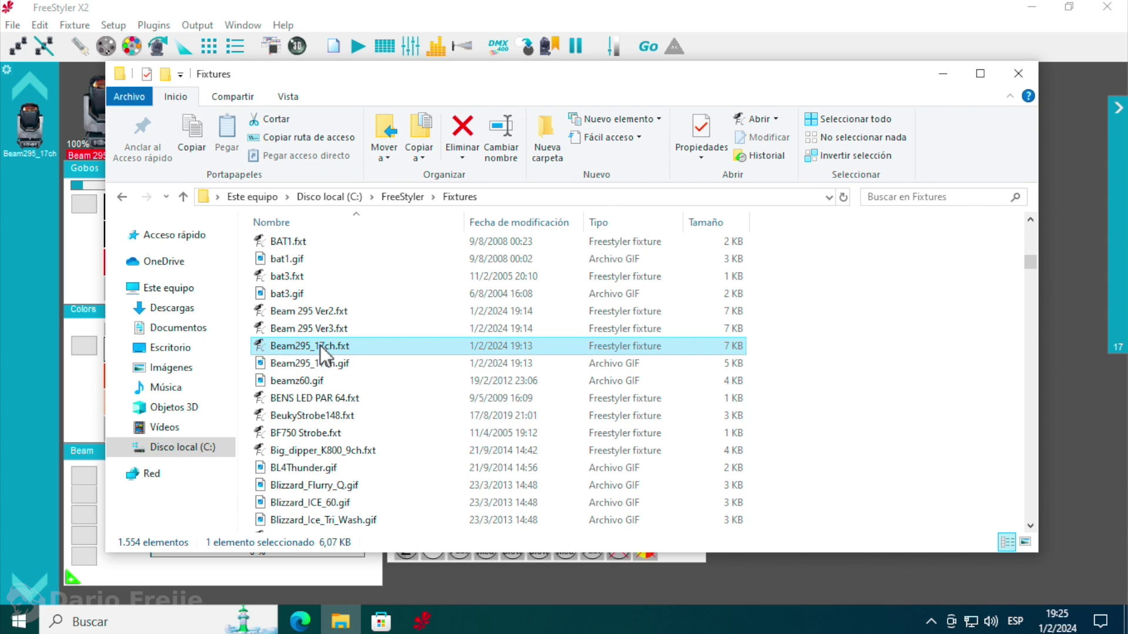
{"action": "right_click", "coordinate": [320, 347]}
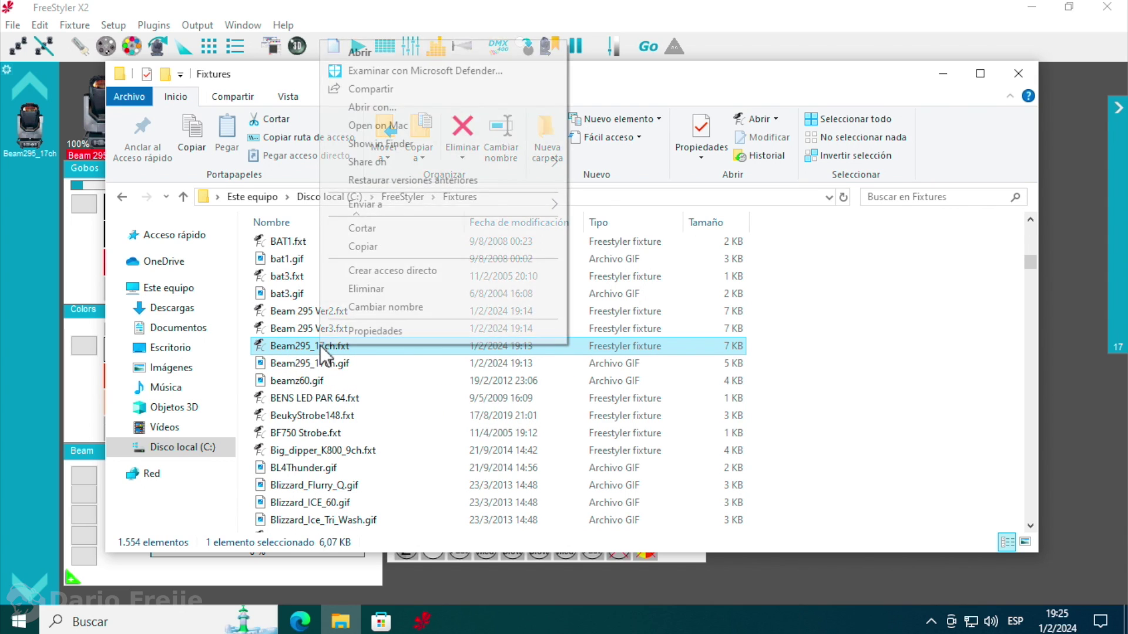
{"action": "left_click", "coordinate": [368, 290]}
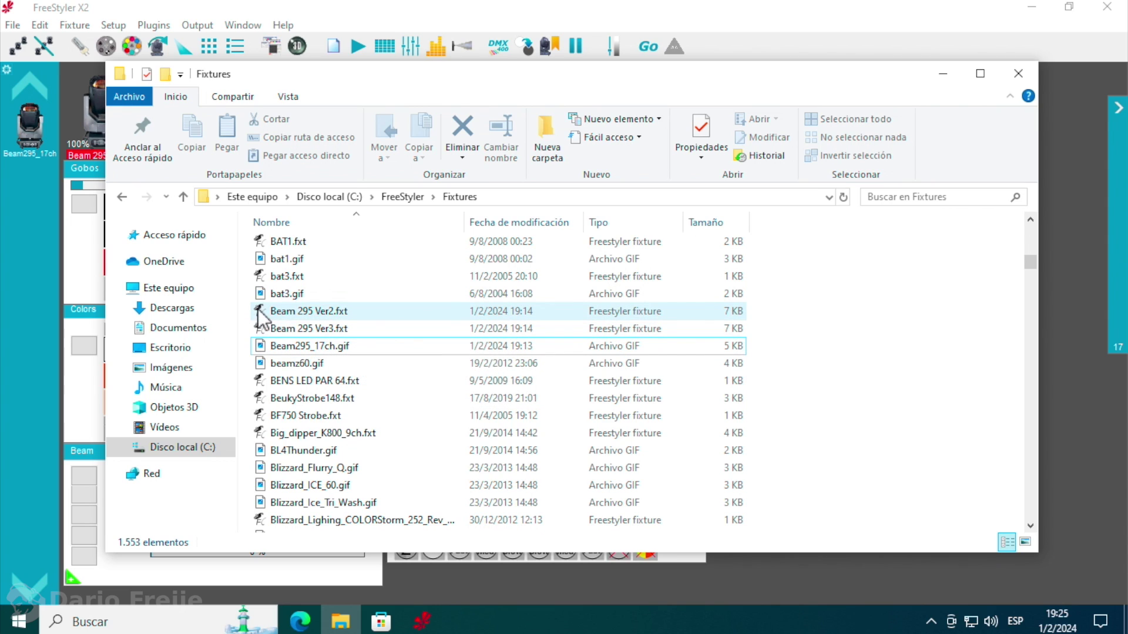
Hide the file name extensions in the Fixtures folder and show them again.
{"action": "left_click", "coordinate": [293, 311]}
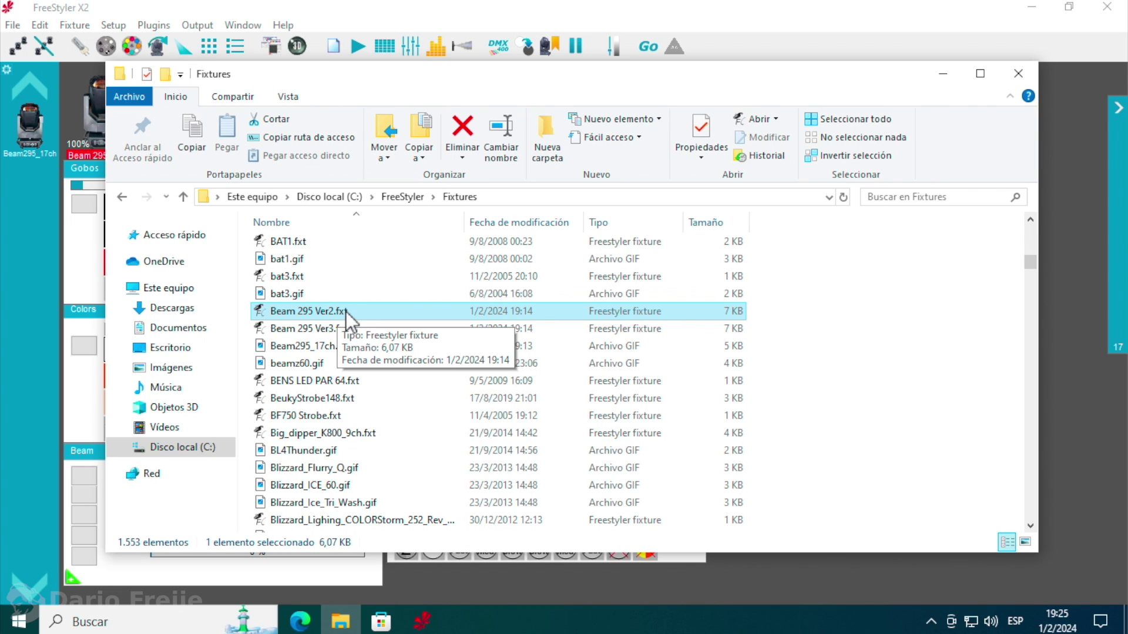
{"action": "left_click", "coordinate": [288, 98]}
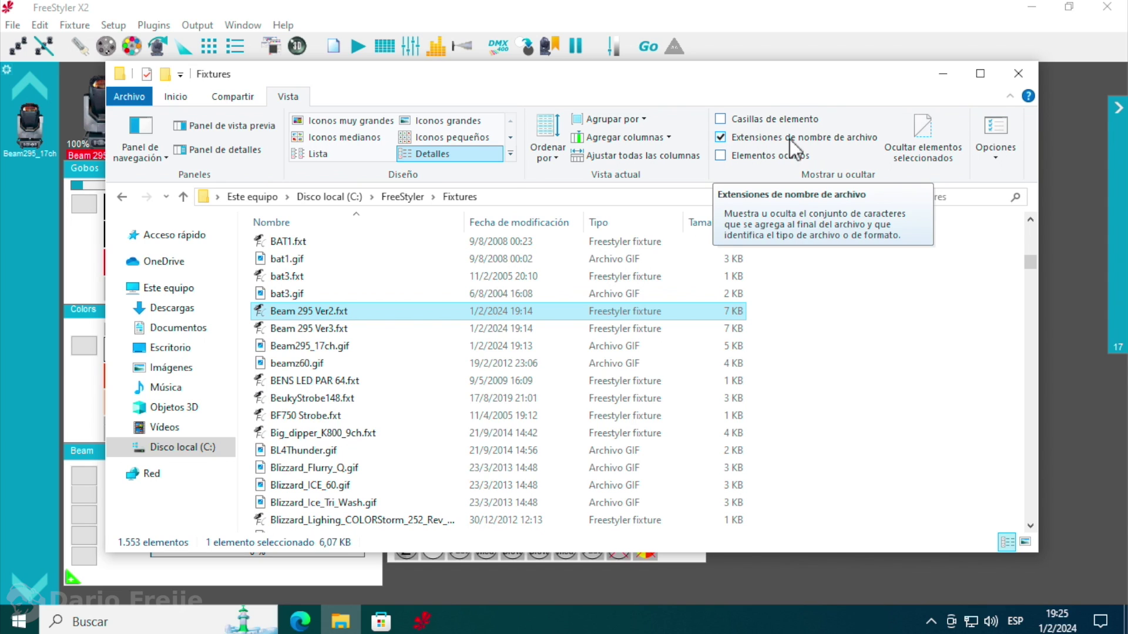
{"action": "left_click", "coordinate": [720, 138]}
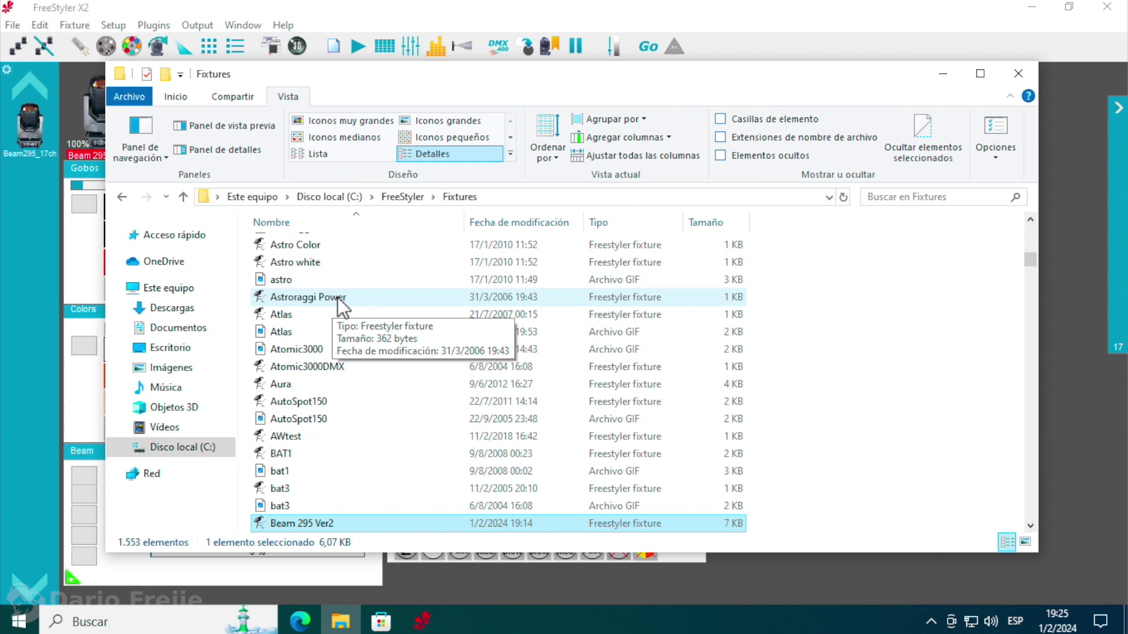
{"action": "left_click", "coordinate": [721, 137]}
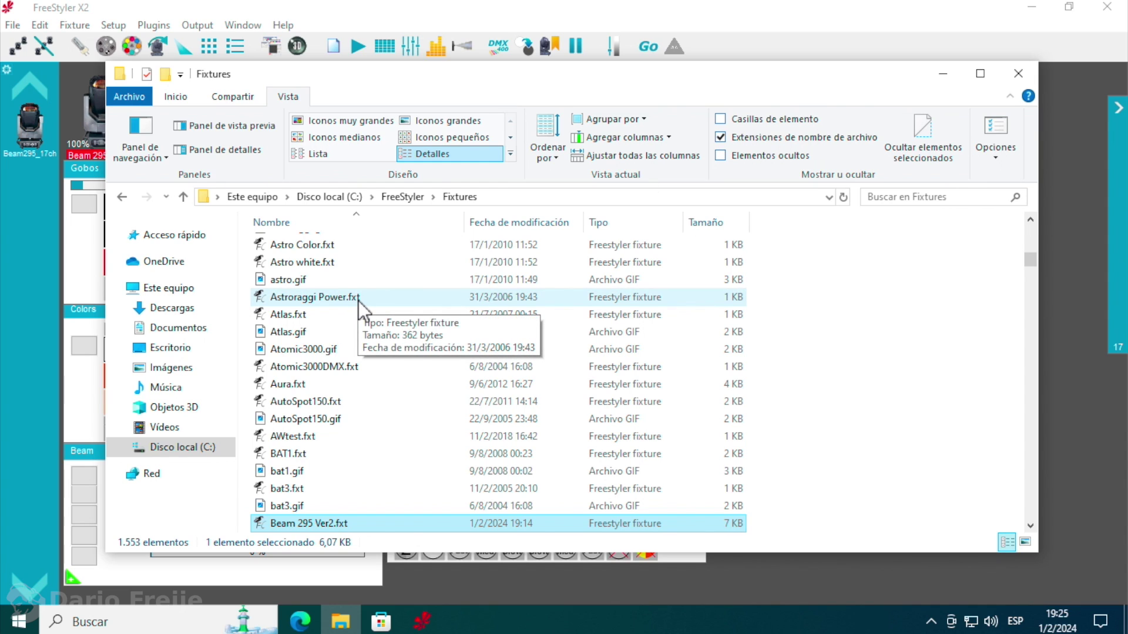
Delete Beam 295 Ver2.fxt from the Fixtures folder and close File Explorer.
{"action": "scroll", "coordinate": [376, 353], "scroll_direction": "down", "scroll_amount": 2}
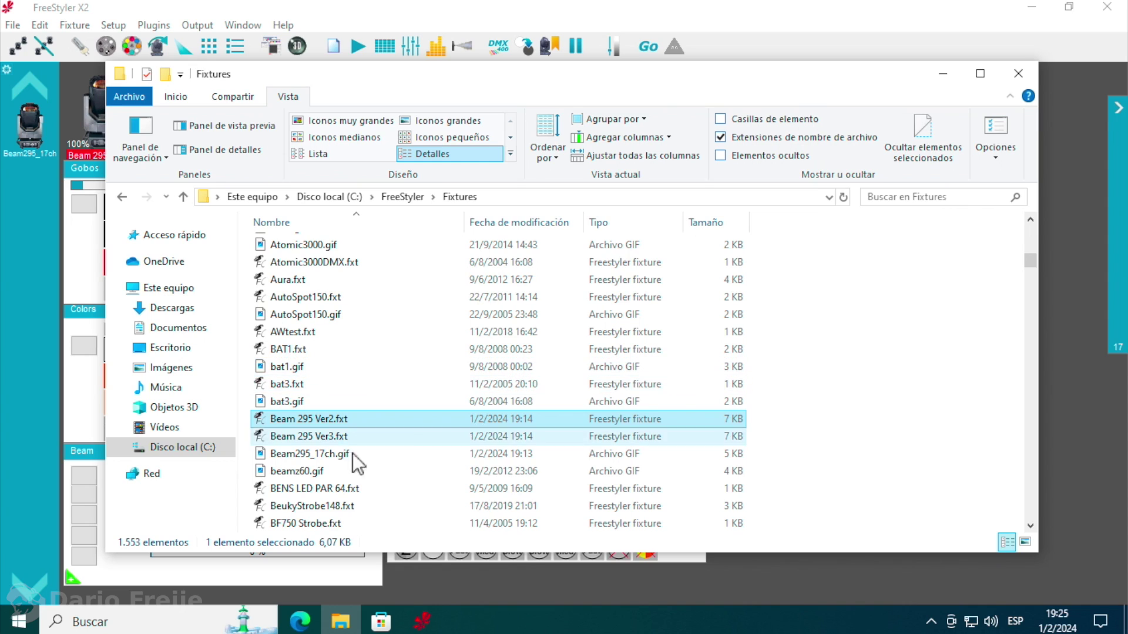
{"action": "right_click", "coordinate": [323, 421]}
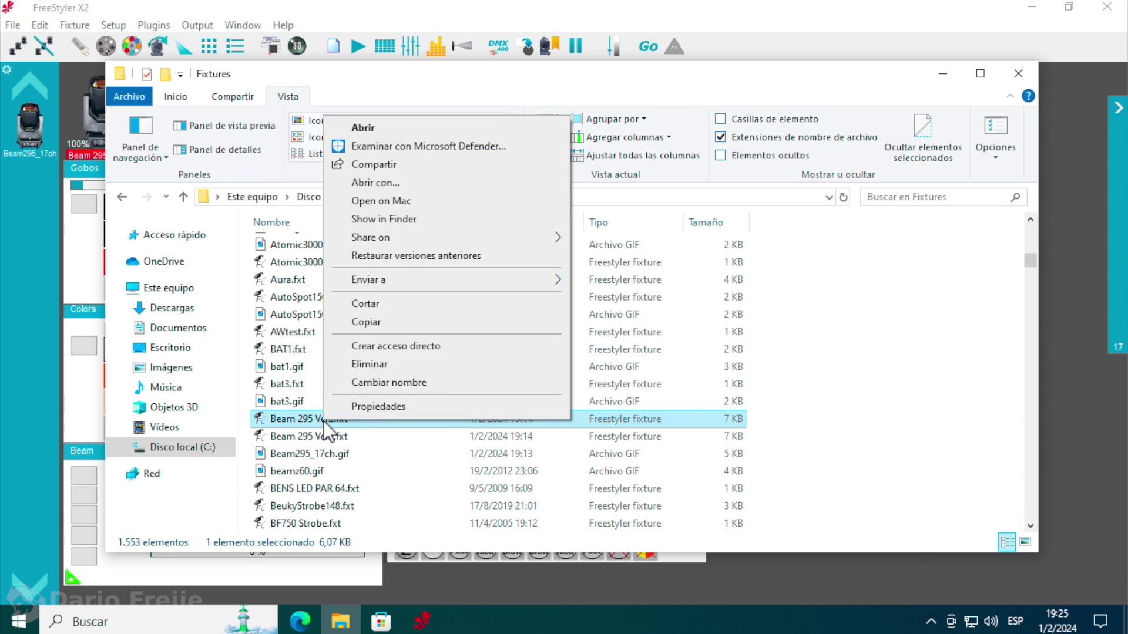
{"action": "left_click", "coordinate": [371, 367]}
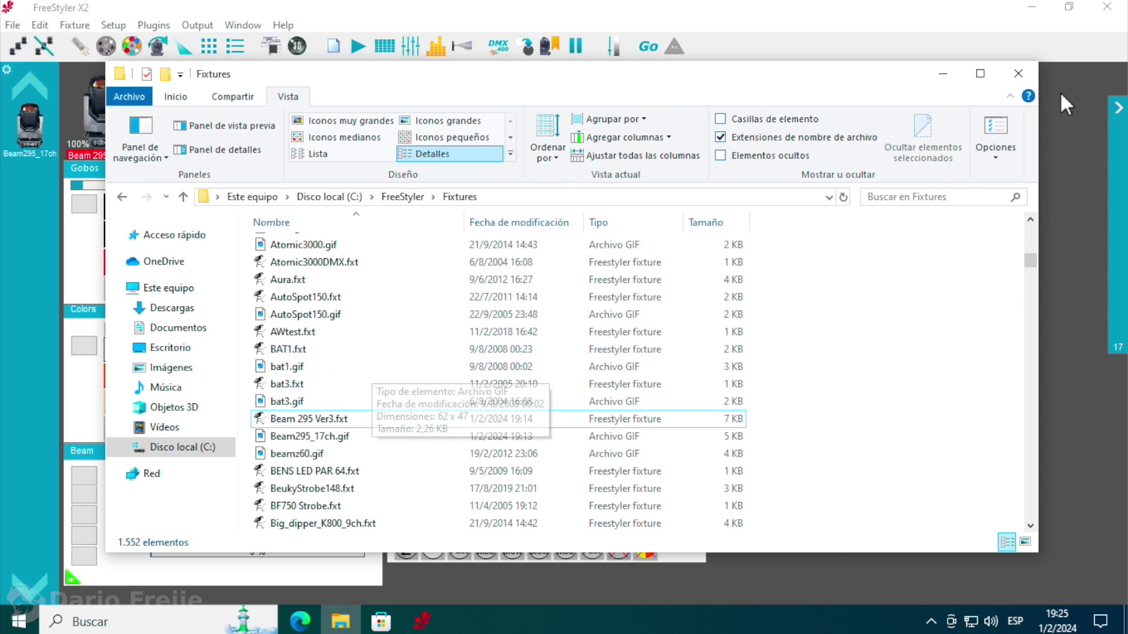
{"action": "left_click", "coordinate": [1017, 75]}
Refresh the list of available fixtures in FreeStyler.
{"action": "left_click", "coordinate": [388, 207]}
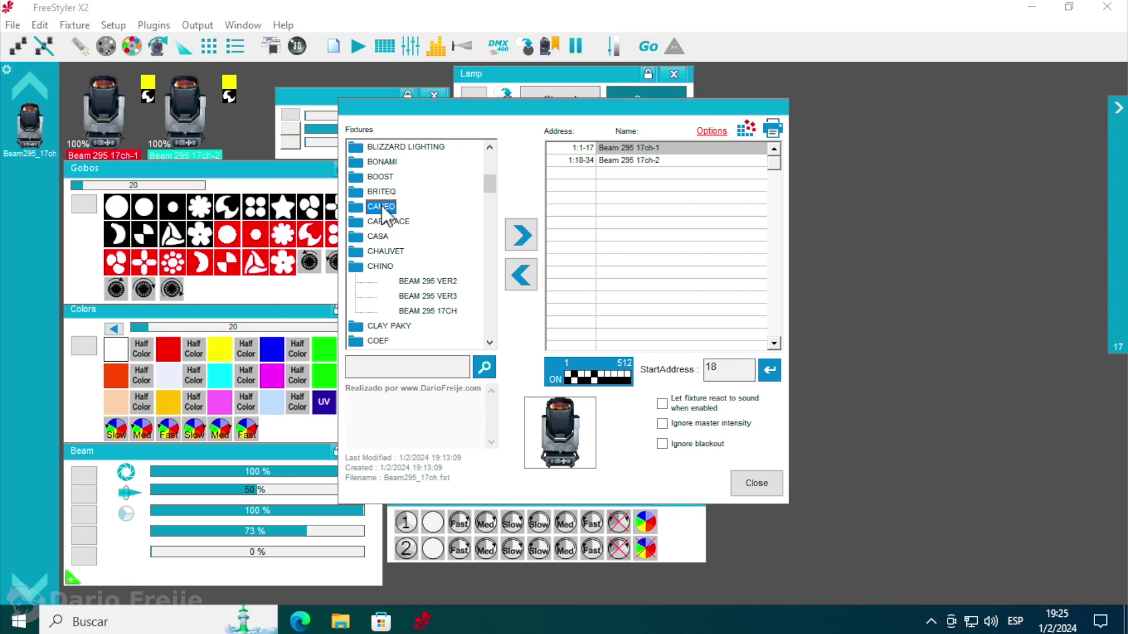
{"action": "right_click", "coordinate": [381, 206]}
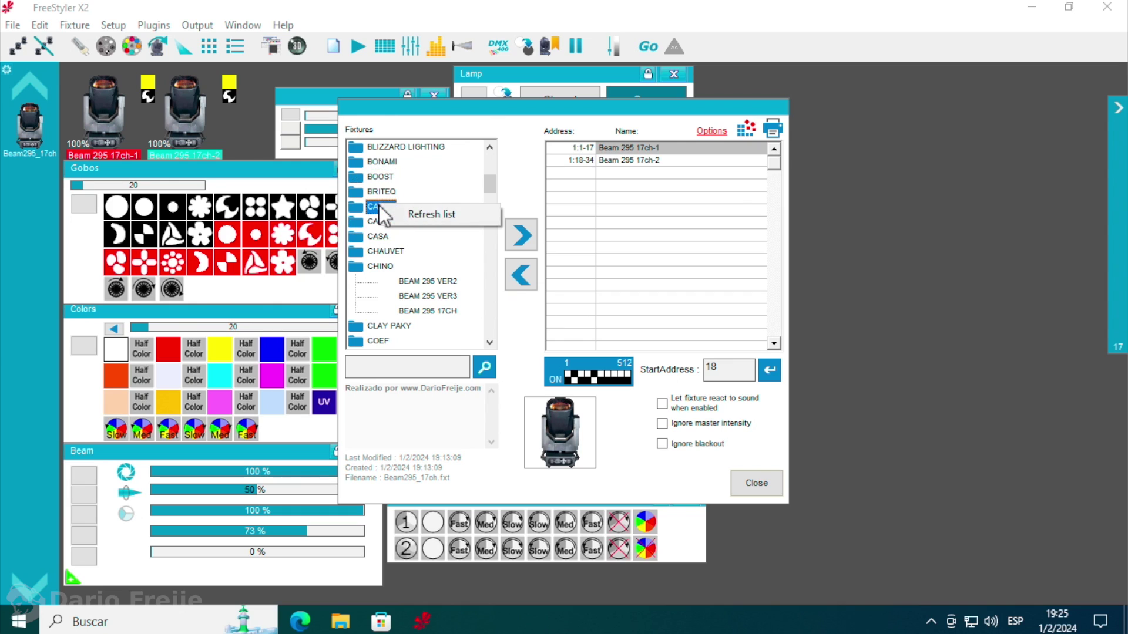
{"action": "left_click", "coordinate": [419, 215]}
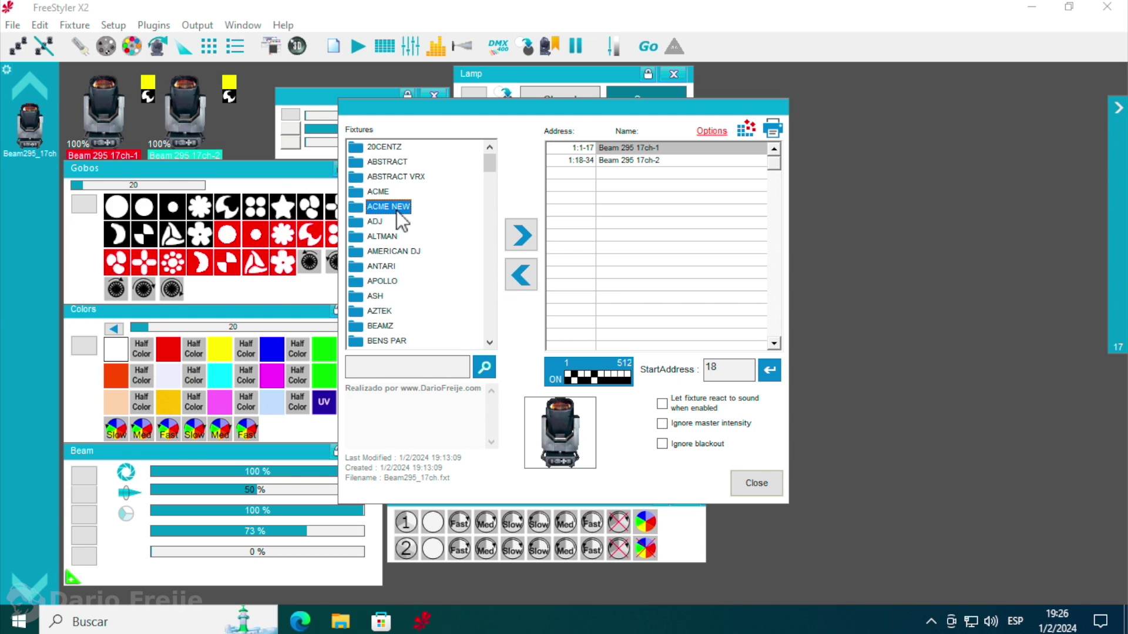
Expand the CHINO manufacturer folder to check BEAM 295 VER3, and close the fixture setup window.
{"action": "type", "text": "chi"}
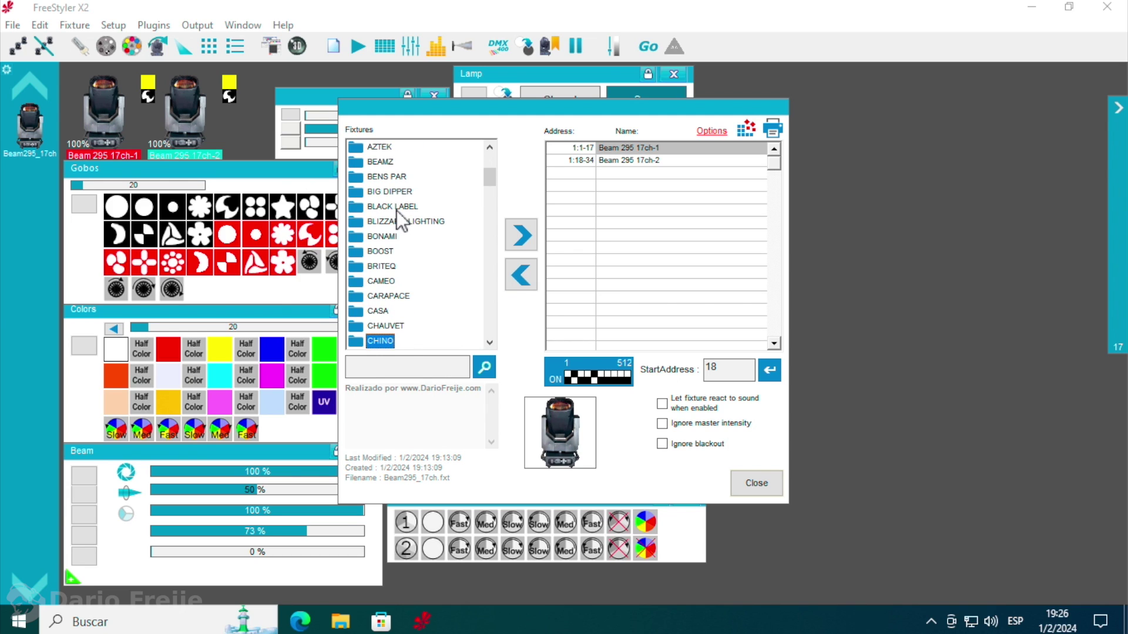
{"action": "scroll", "coordinate": [491, 340], "scroll_direction": "down", "scroll_amount": 1}
{"action": "double_click", "coordinate": [380, 296]}
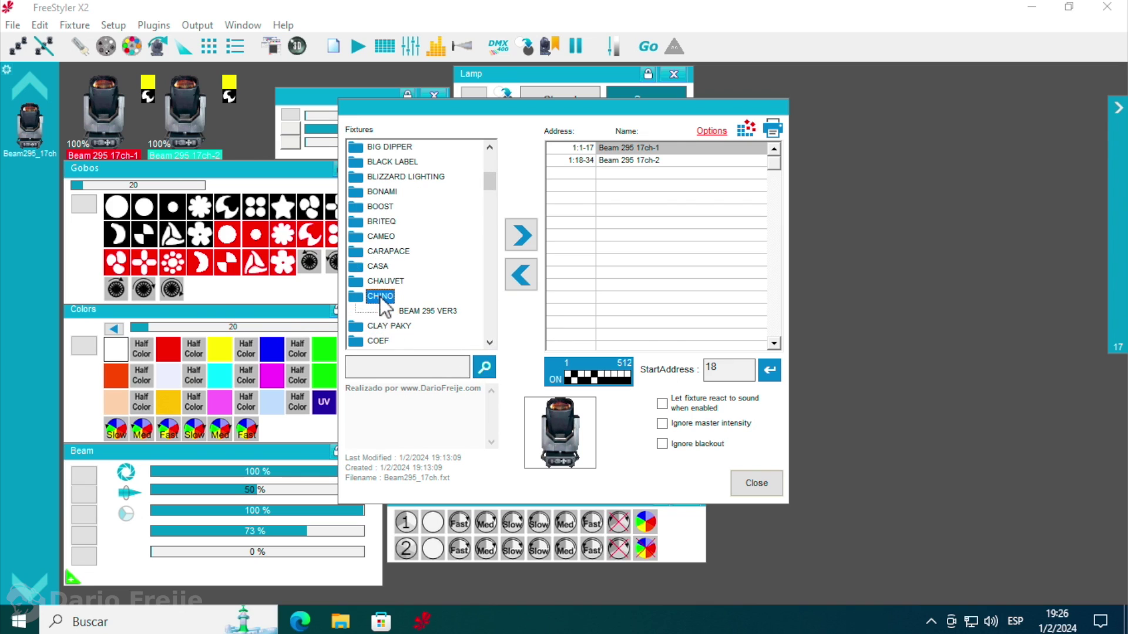
{"action": "left_click", "coordinate": [435, 310]}
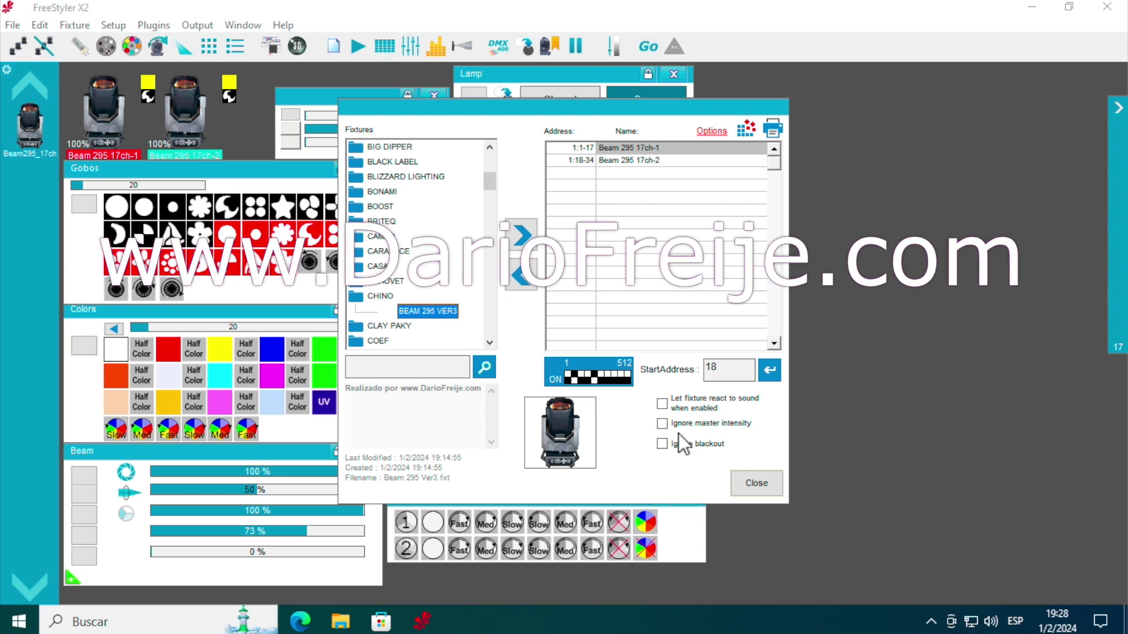
{"action": "left_click", "coordinate": [759, 483]}
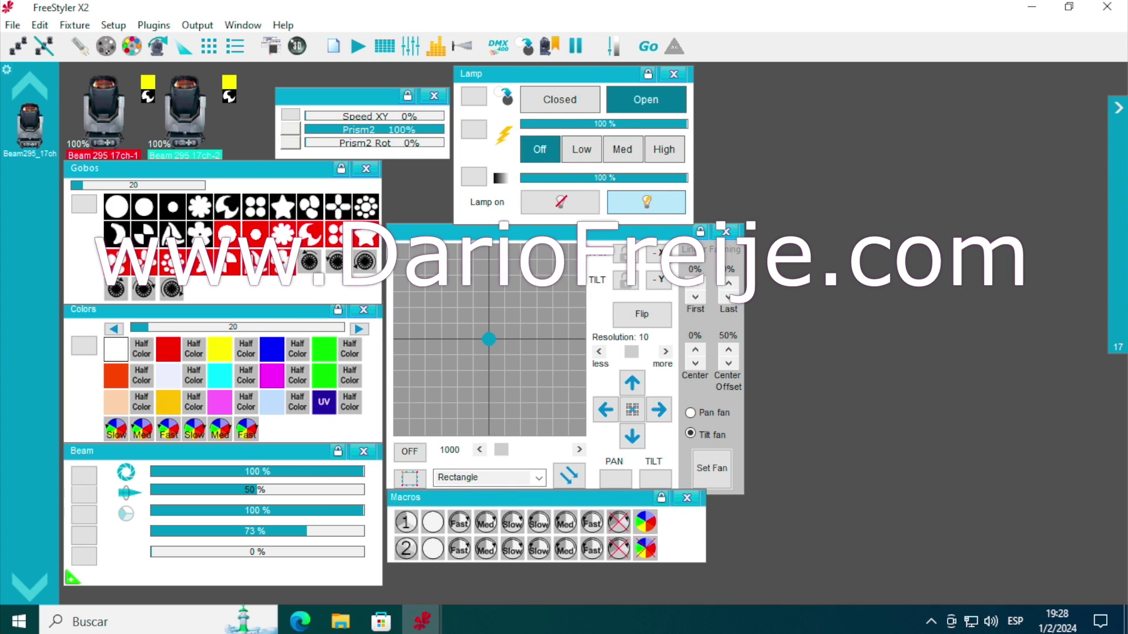